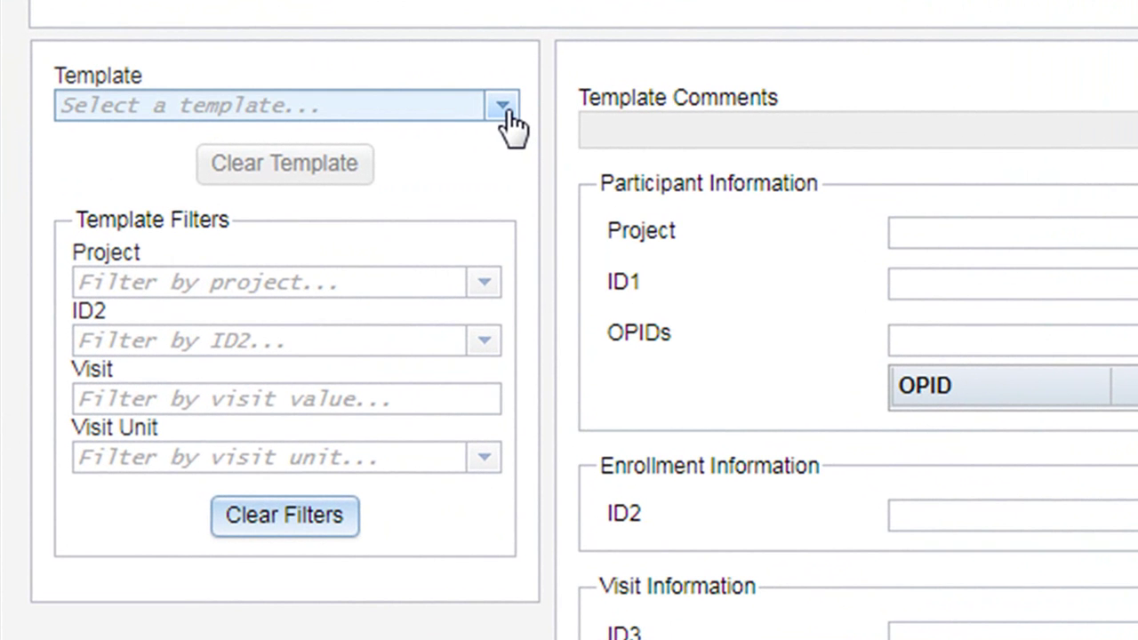
Look through the unfiltered list of available specimen templates, then close it without choosing one.
left_click(504, 112)
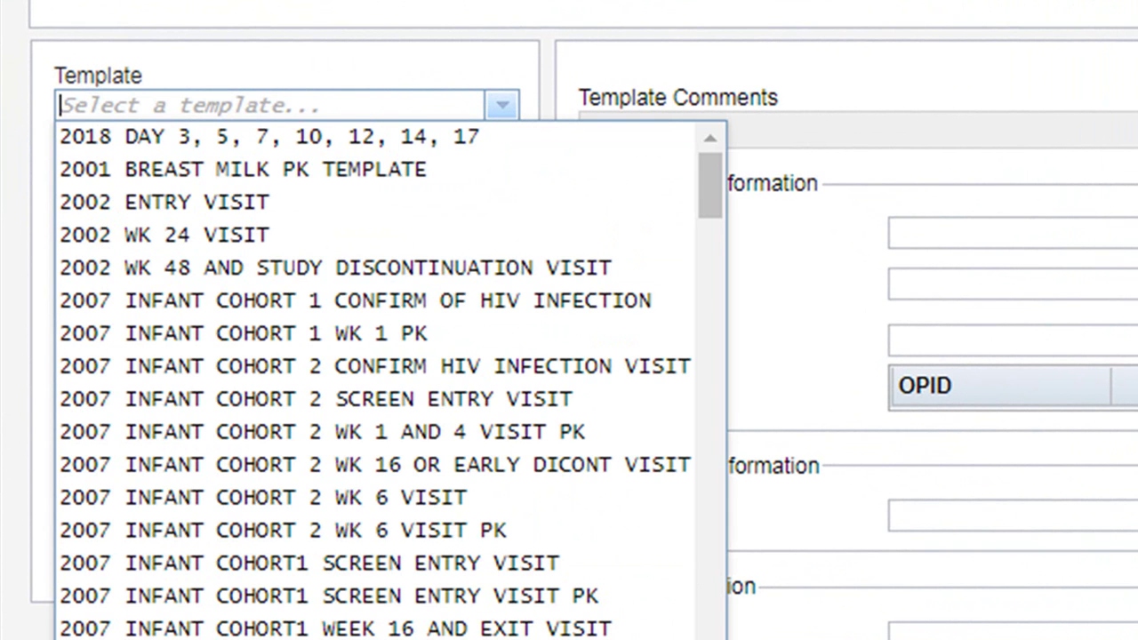
scroll(374, 452, "down", 20)
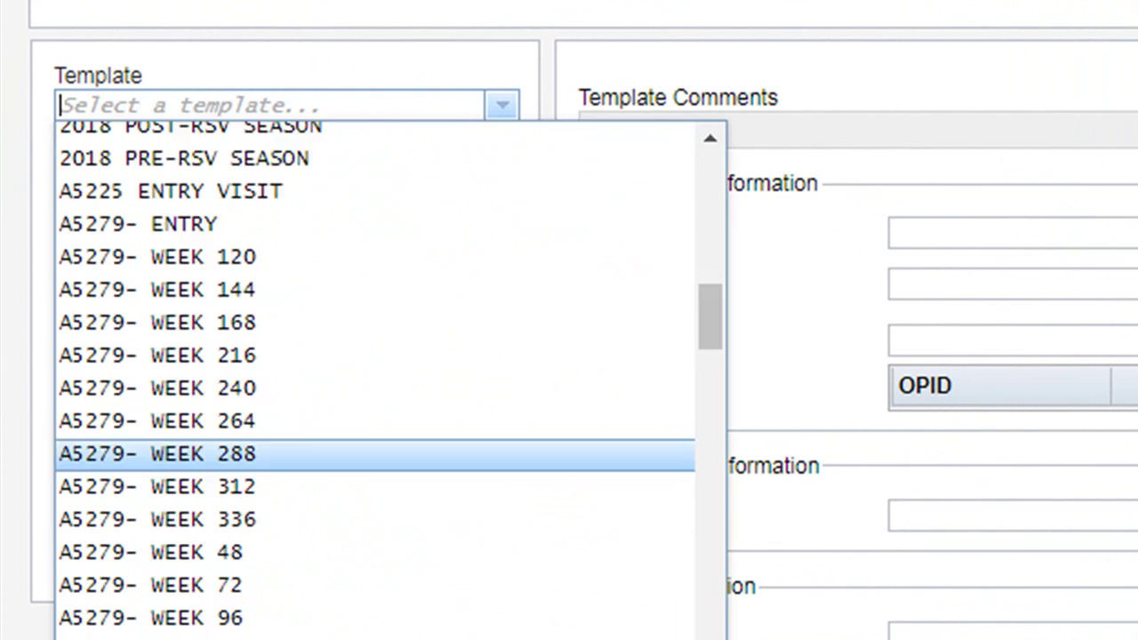
scroll(389, 380, "down", 20)
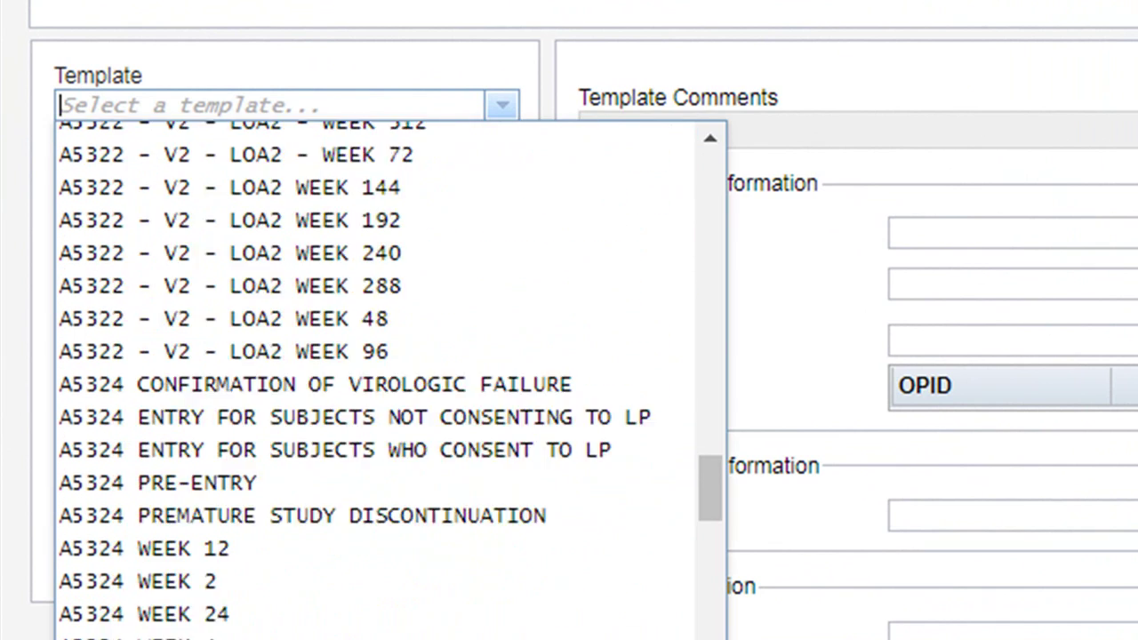
scroll(382, 373, "down", 20)
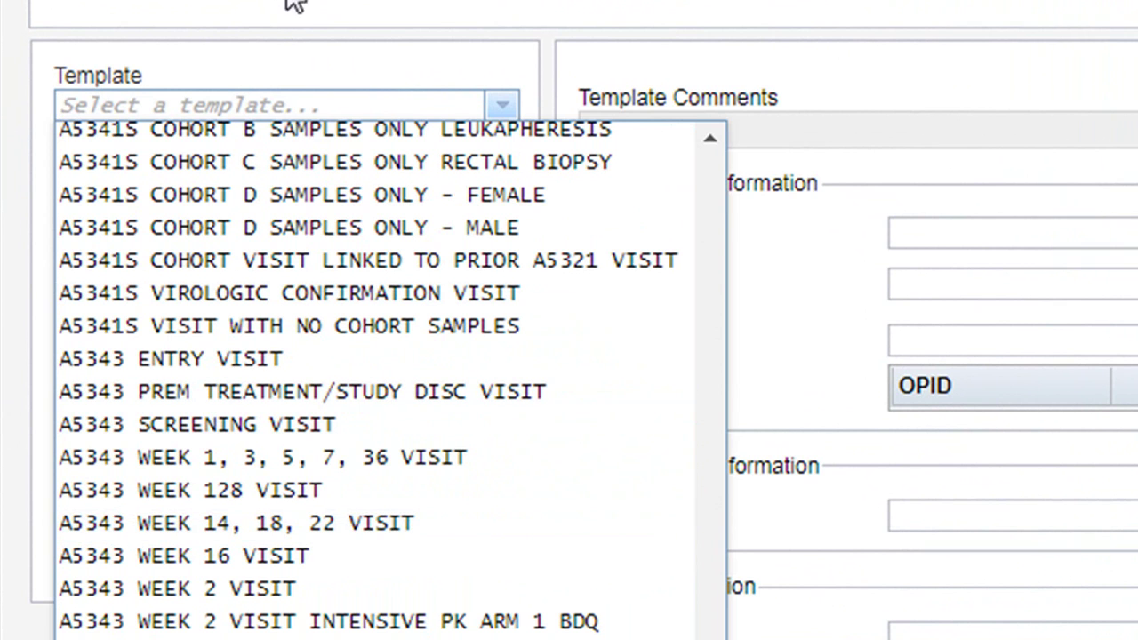
left_click(282, 27)
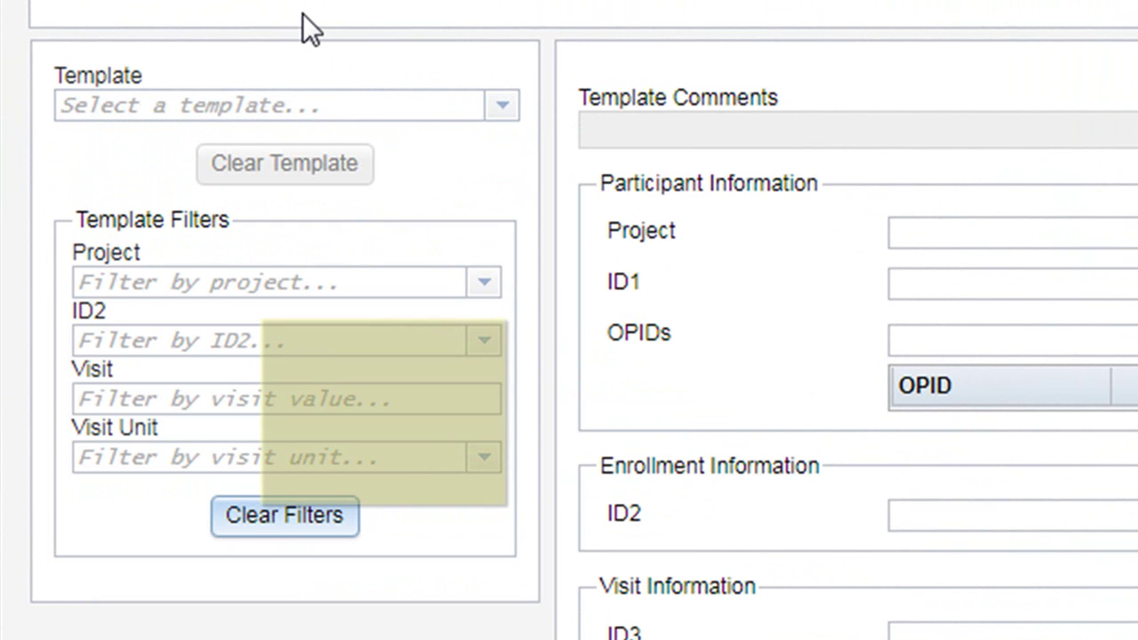
Filter the templates by project ACTG/IMPAACT and protocol A5322.
left_click(285, 279)
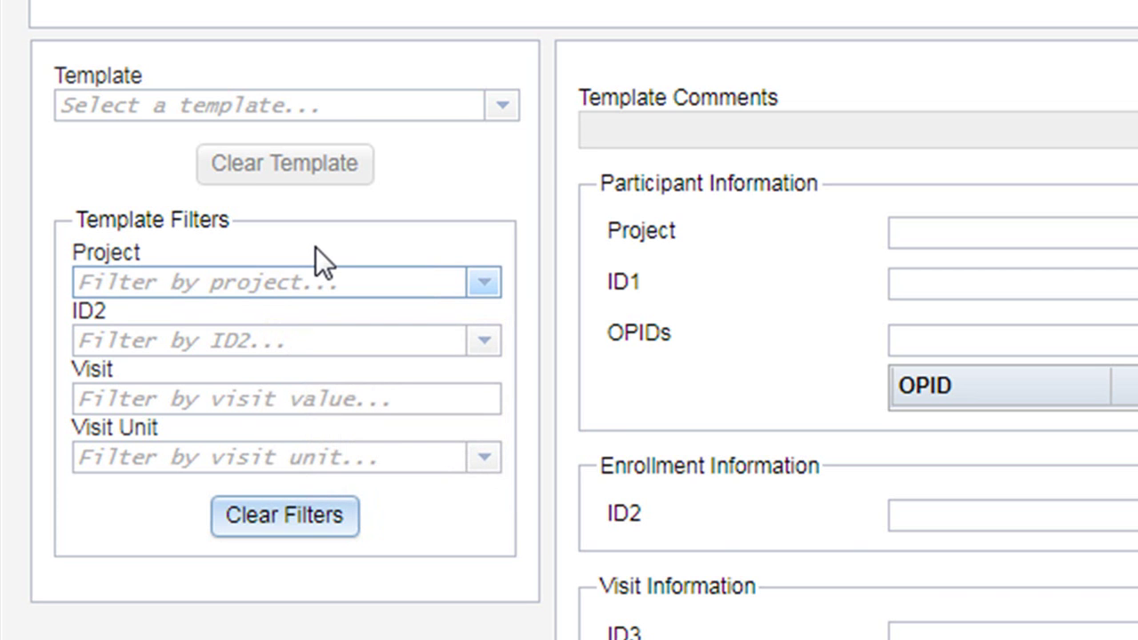
type("act")
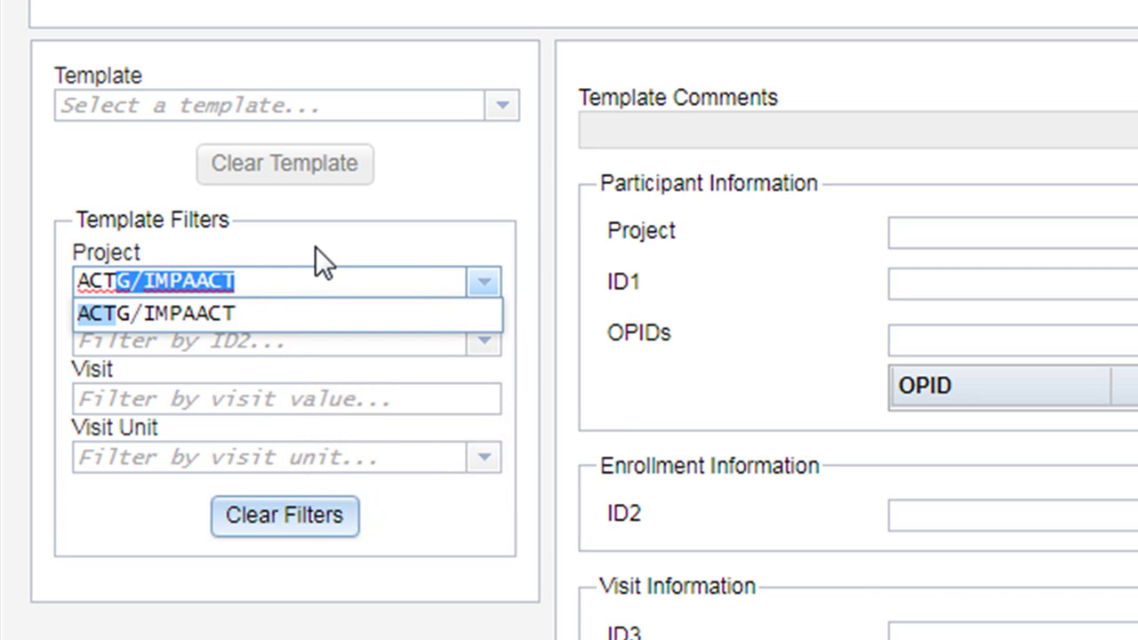
left_click(293, 279)
left_click(262, 322)
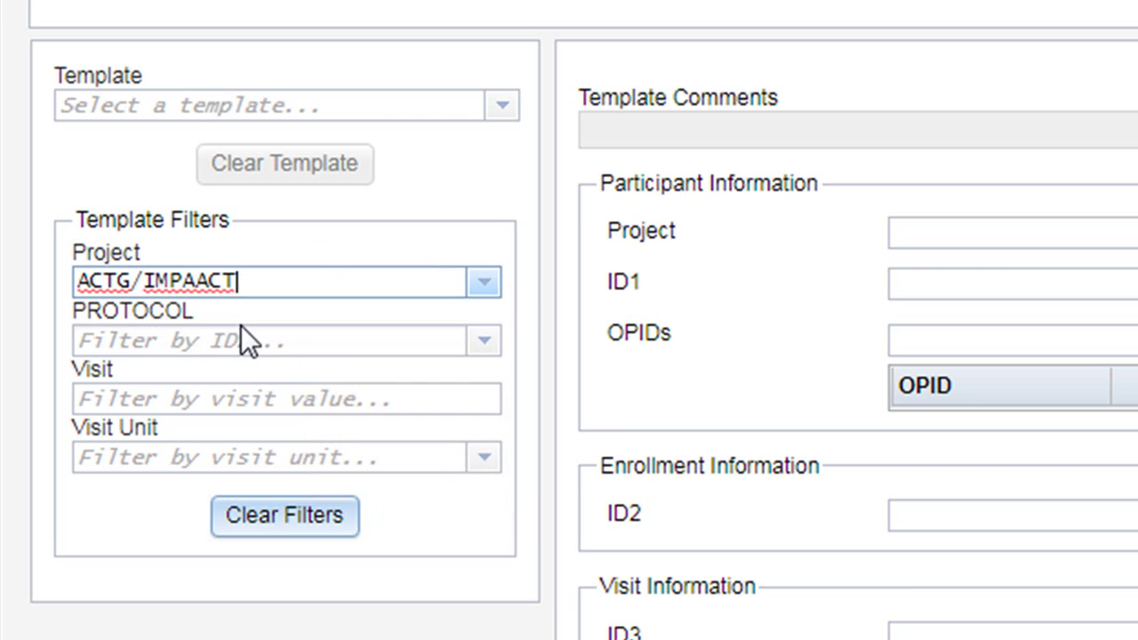
left_click(226, 332)
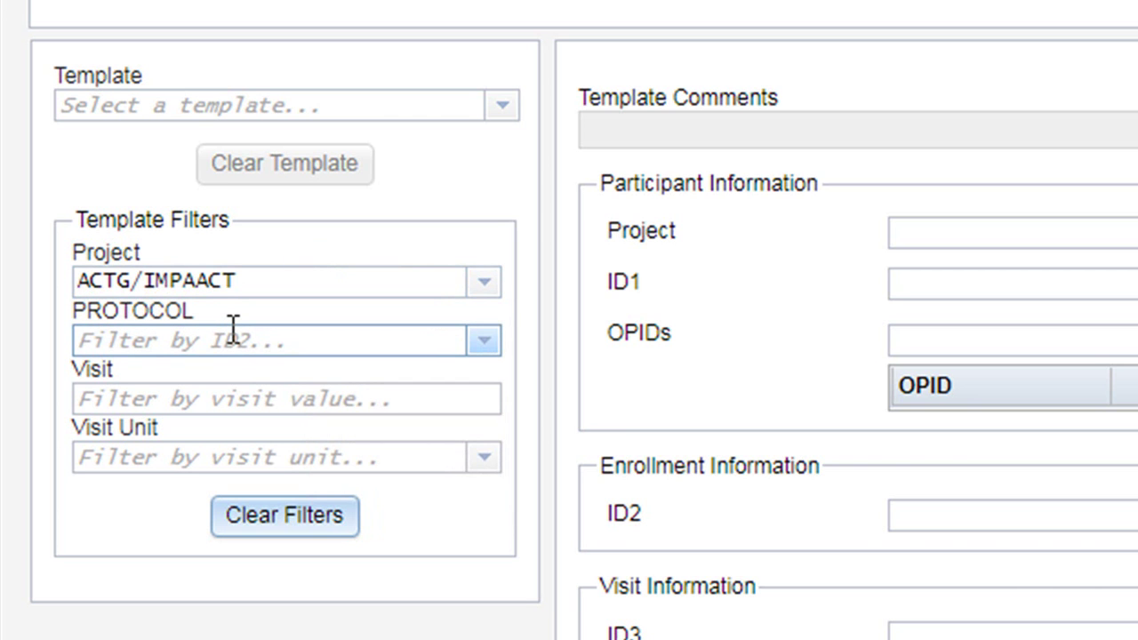
type("A5")
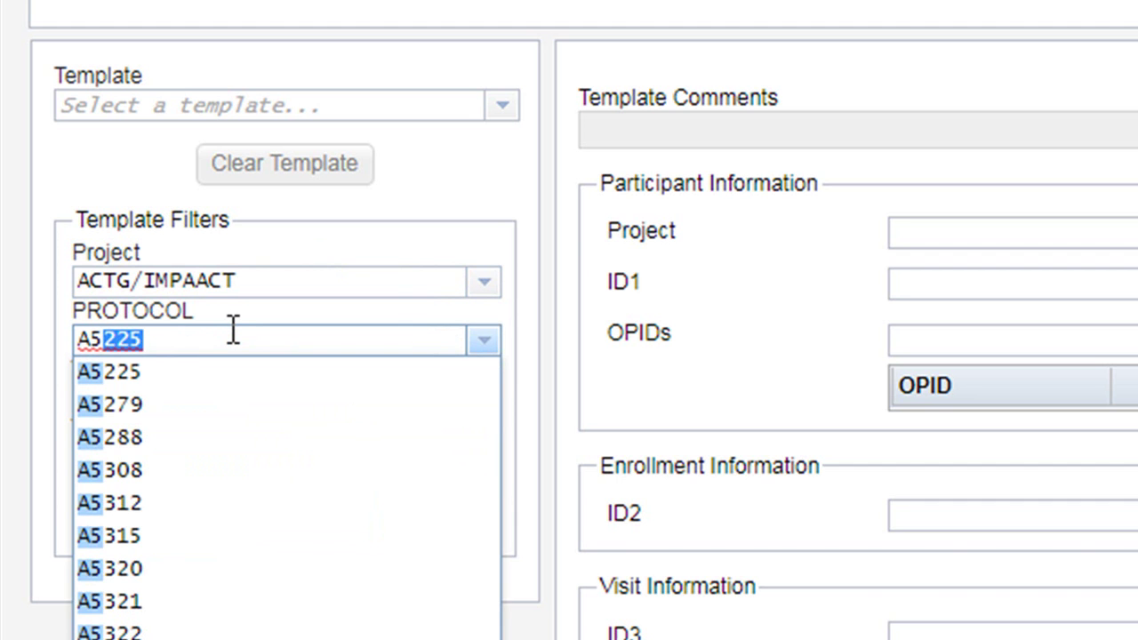
type("322")
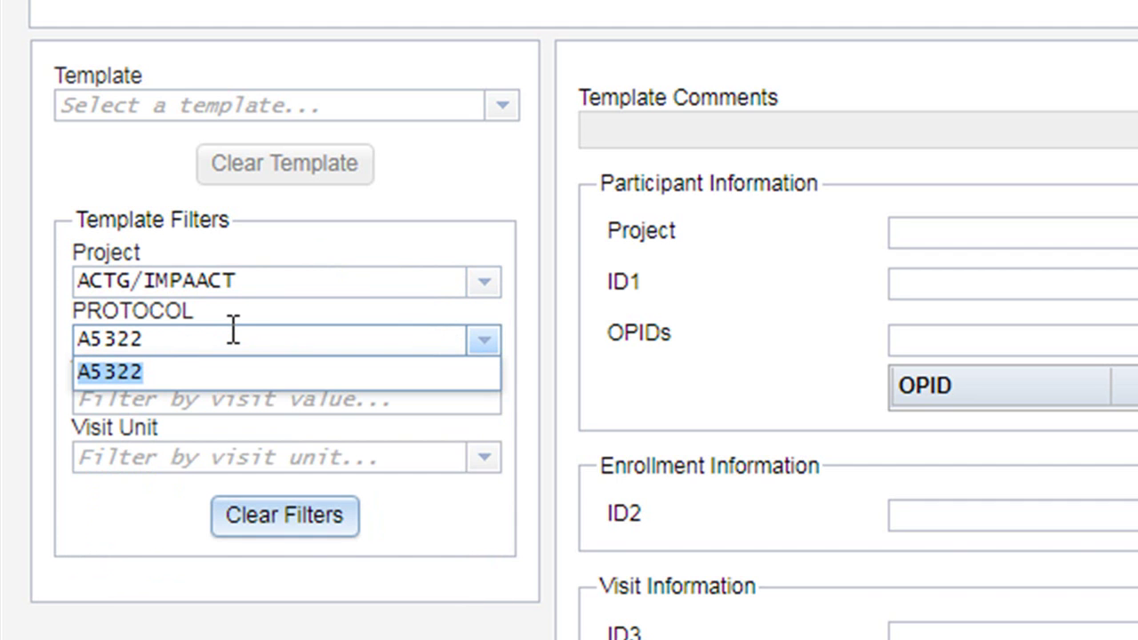
left_click(131, 373)
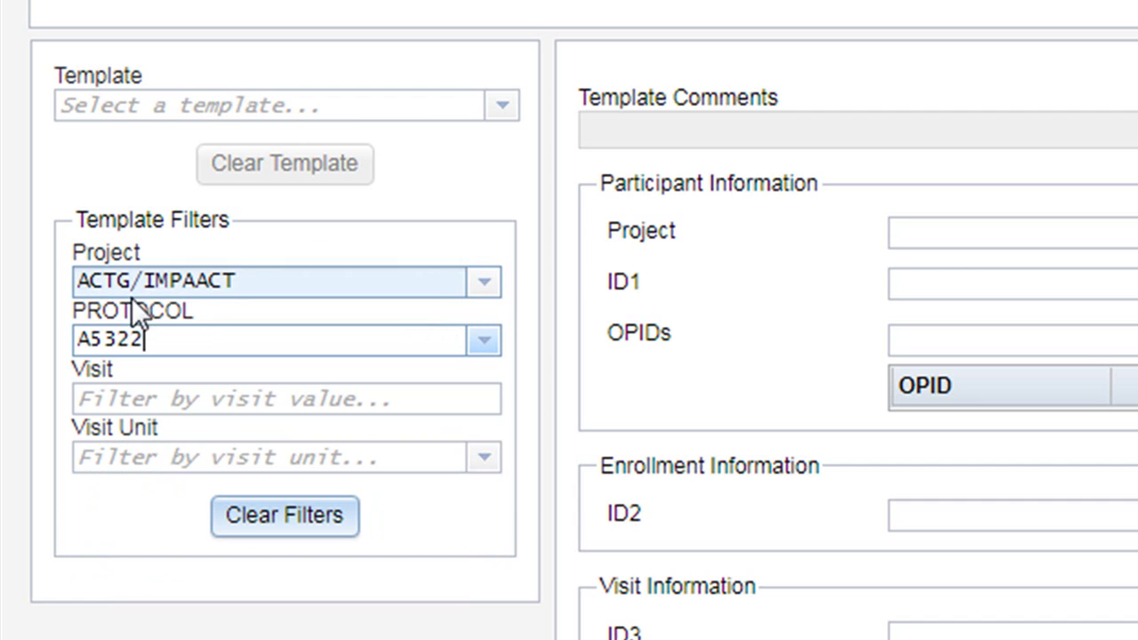
Load the template A5322 - V2 - LOA2 - WEEK 24 and accept replacing any previously entered data.
left_click(503, 105)
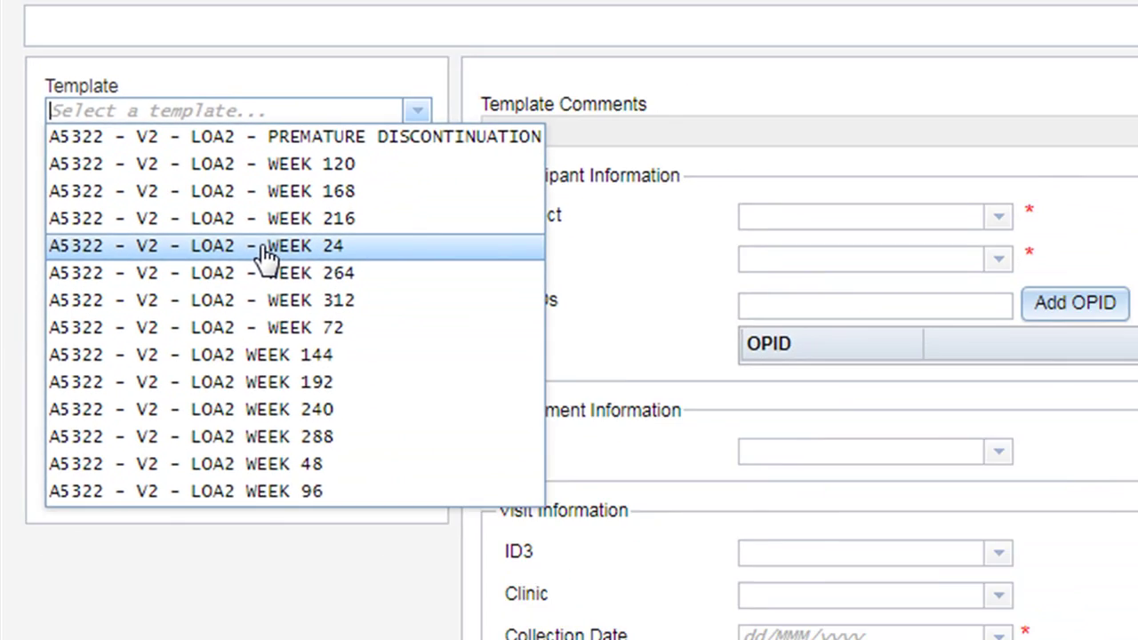
left_click(318, 277)
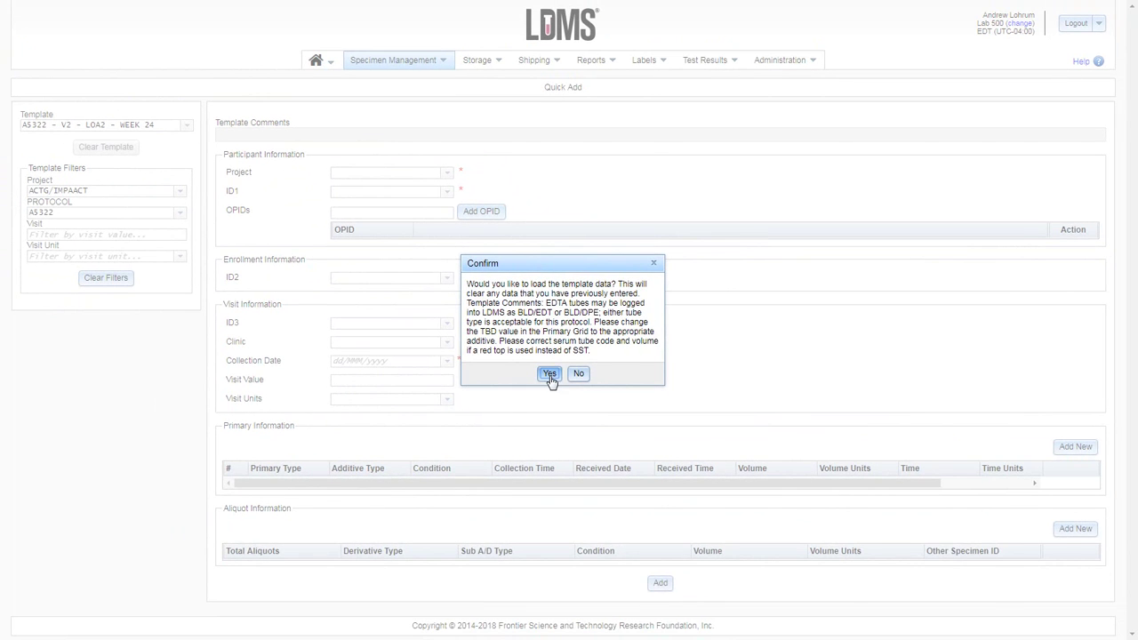
left_click(550, 374)
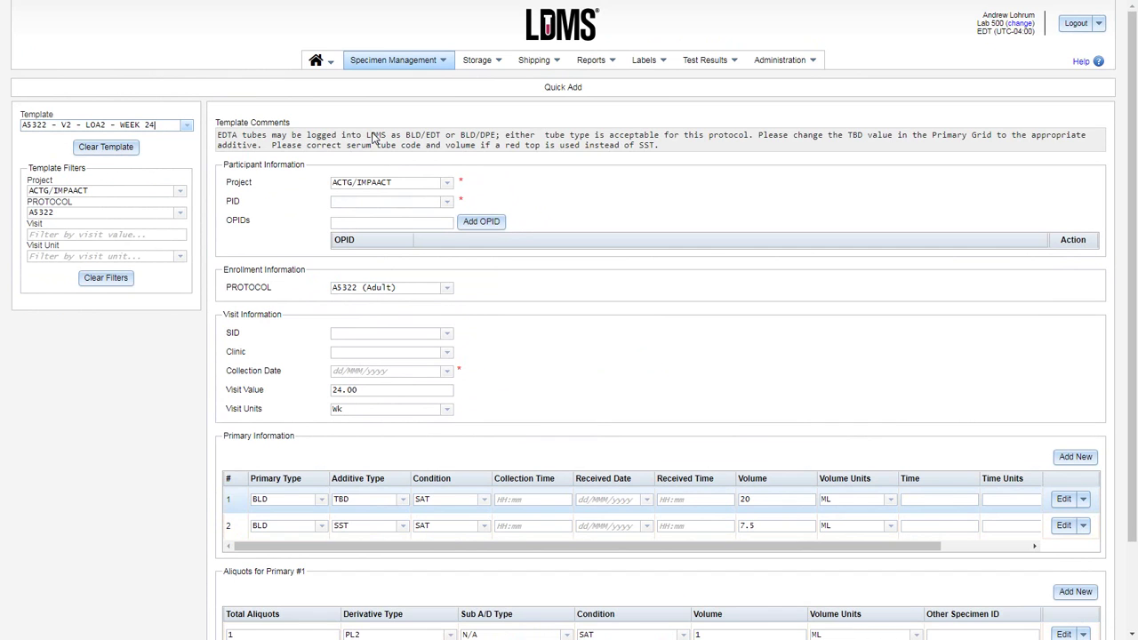
Enter the participant's PID in the participant information, choosing the matching existing entry.
left_click(426, 200)
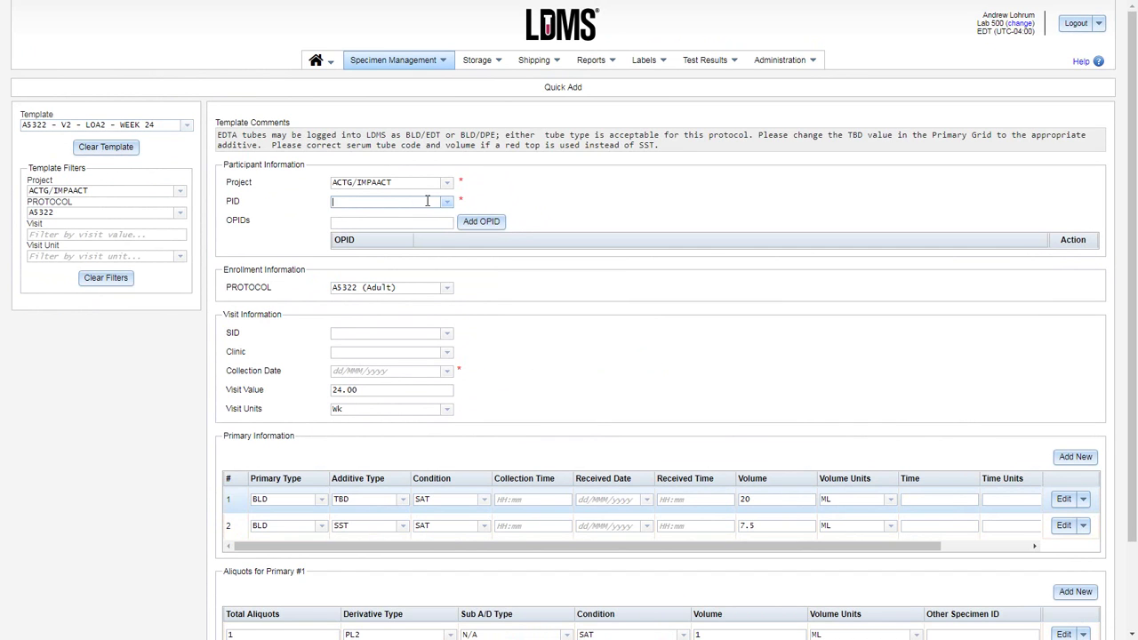
type("0888")
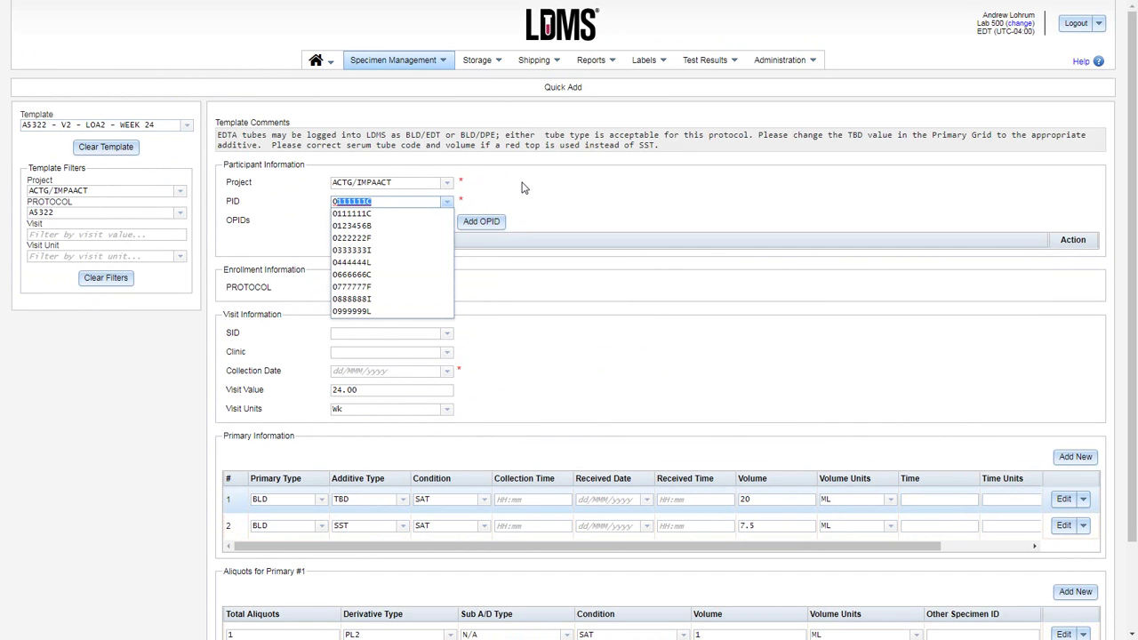
type("888I")
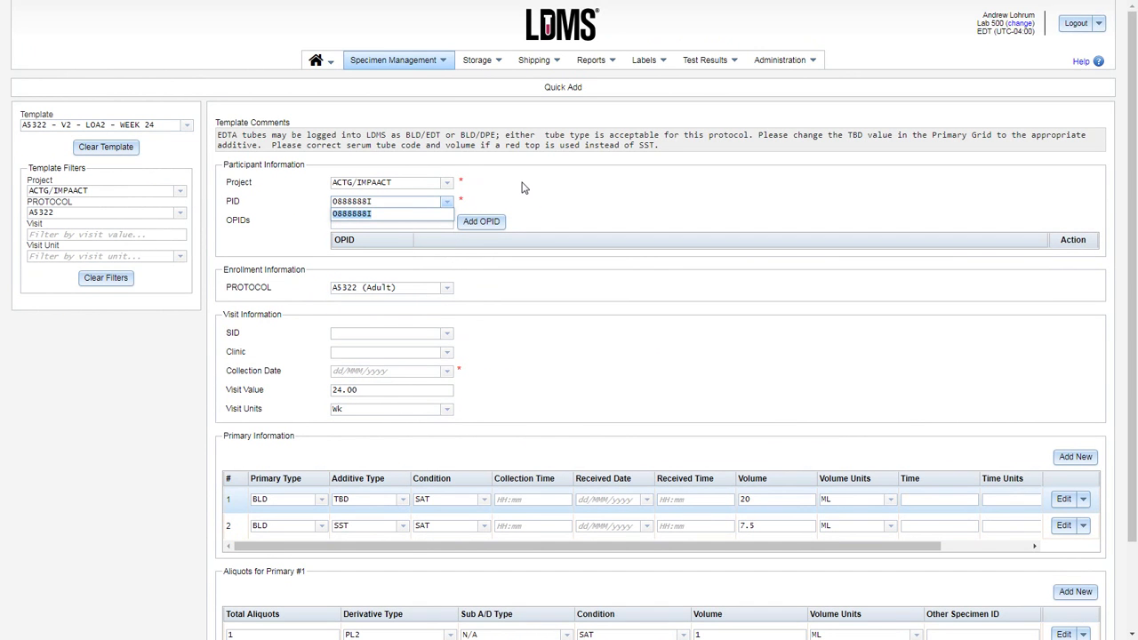
left_click(365, 215)
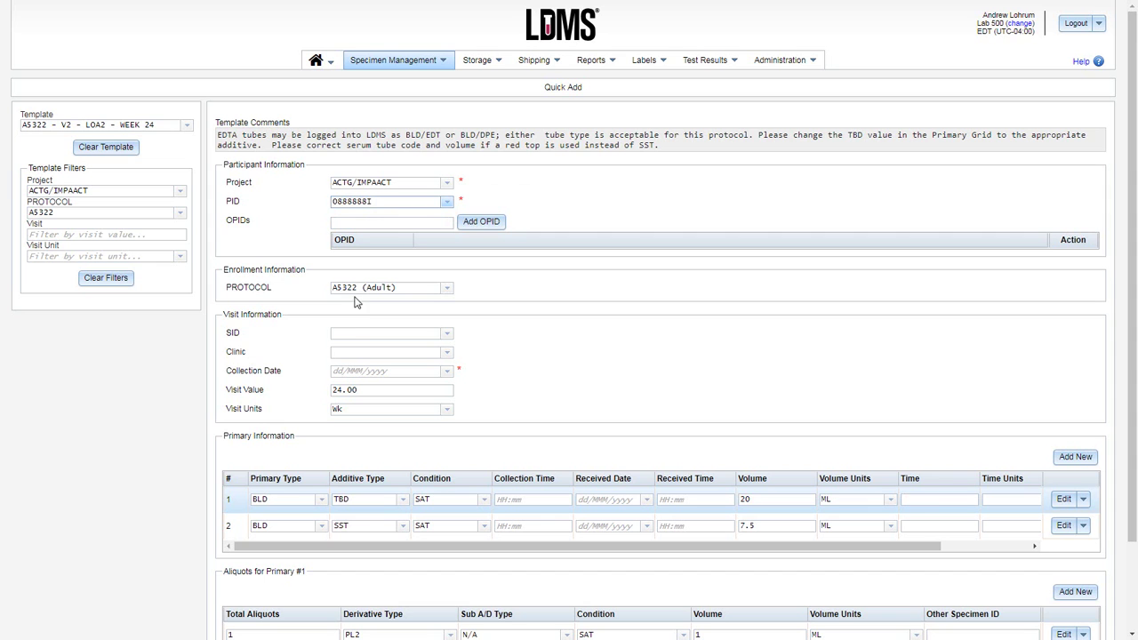
Set the visit's SID to NOSID and its clinic to 201.
left_click(355, 332)
type("NOSID")
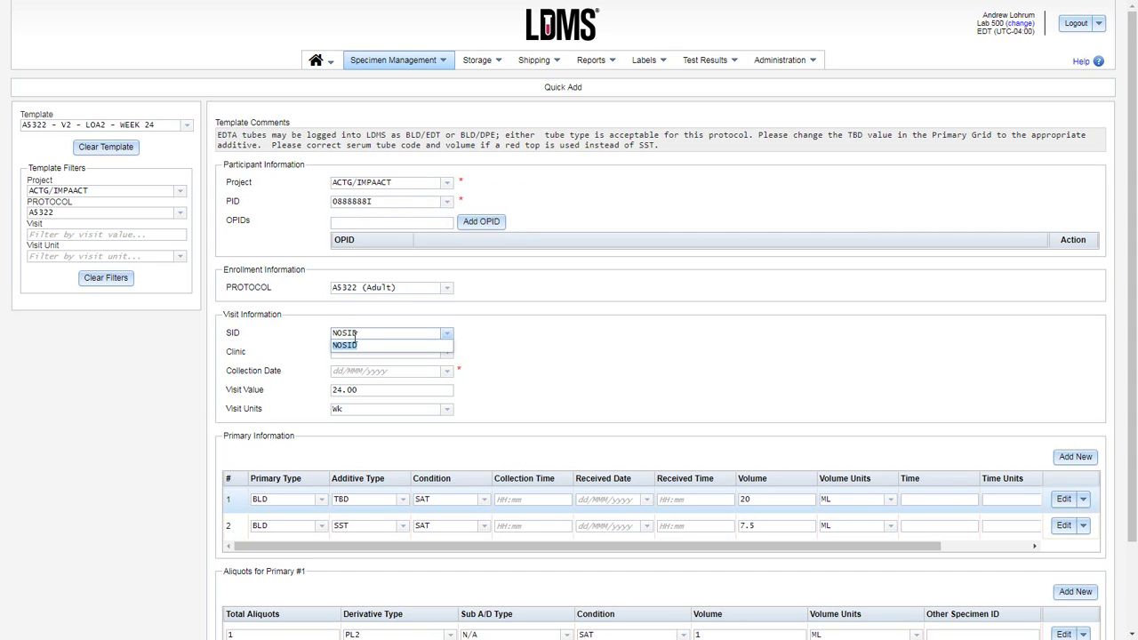
key("Tab")
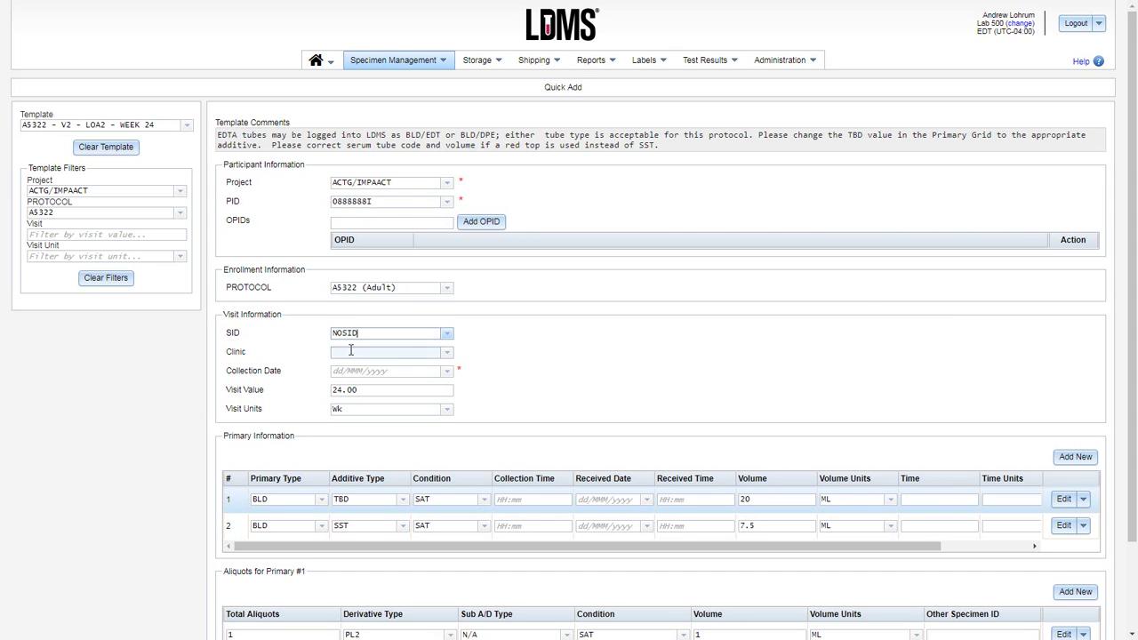
type("201")
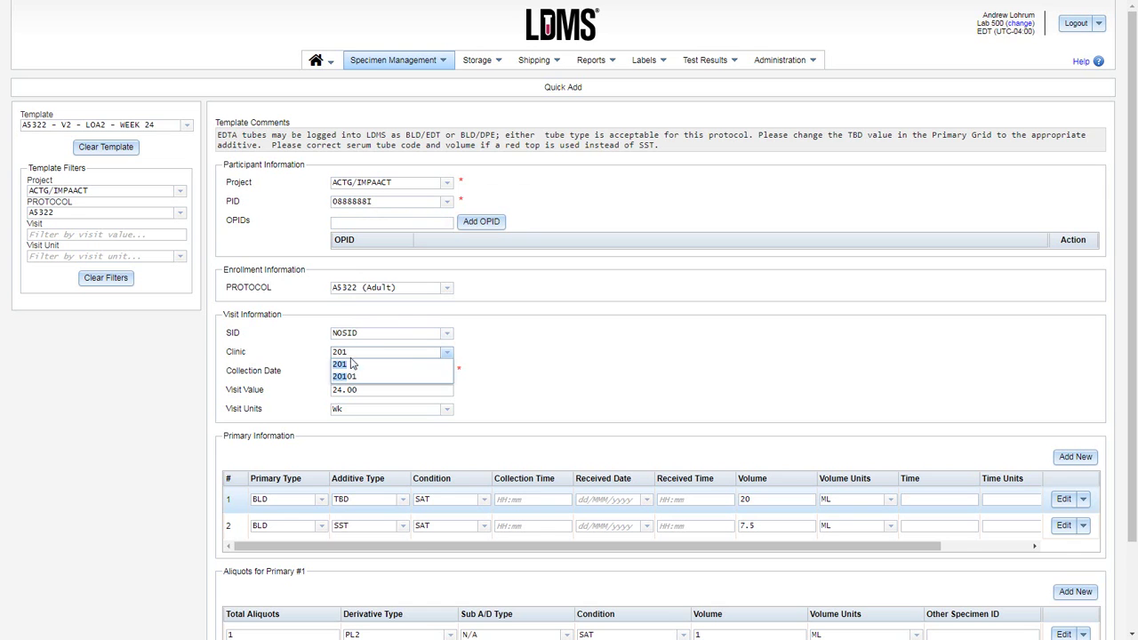
left_click(345, 370)
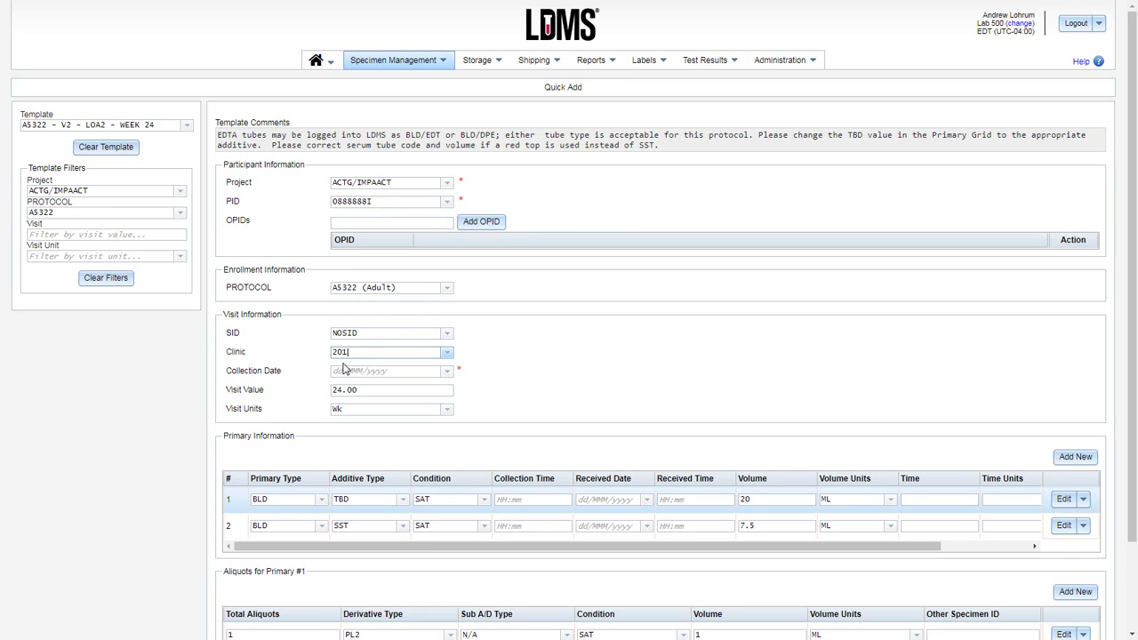
Set the collection date to 30/Mar/2018 and apply it to all primaries' received and processing dates and aliquots' frozen dates.
left_click(446, 372)
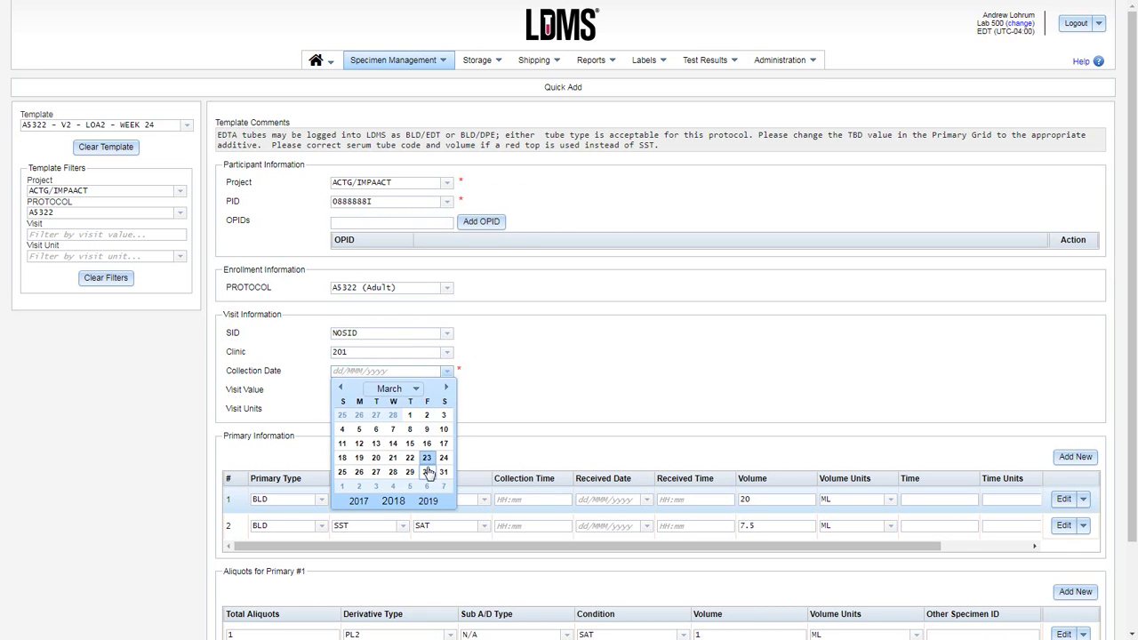
left_click(427, 473)
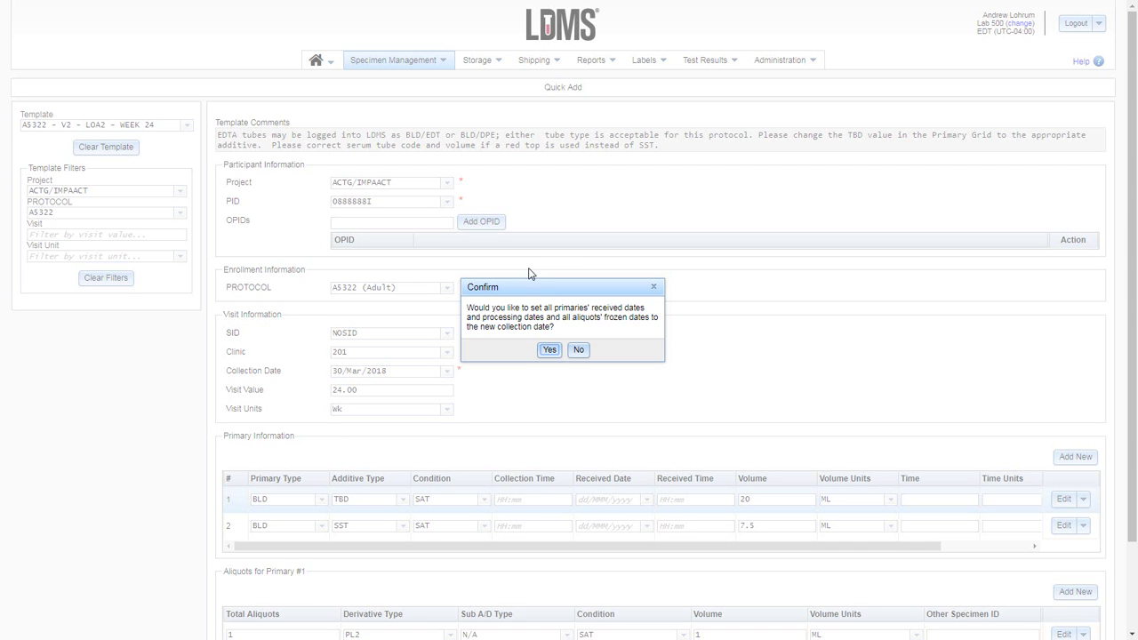
left_click(549, 351)
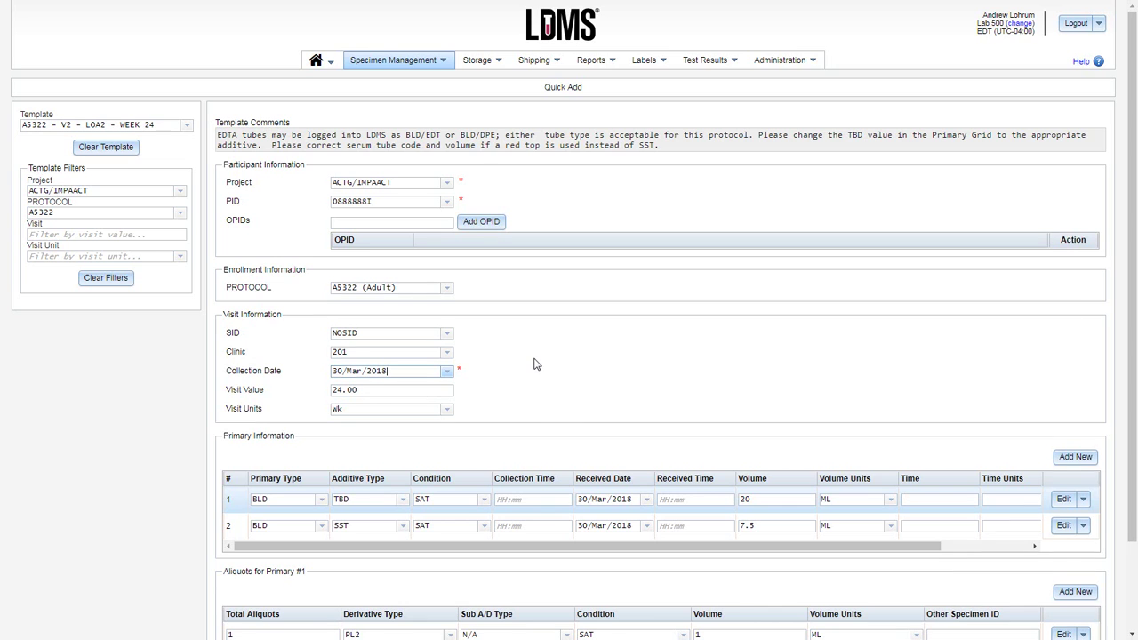
Change the additive type of primary 1 to DPE.
scroll(529, 368, "down", 3)
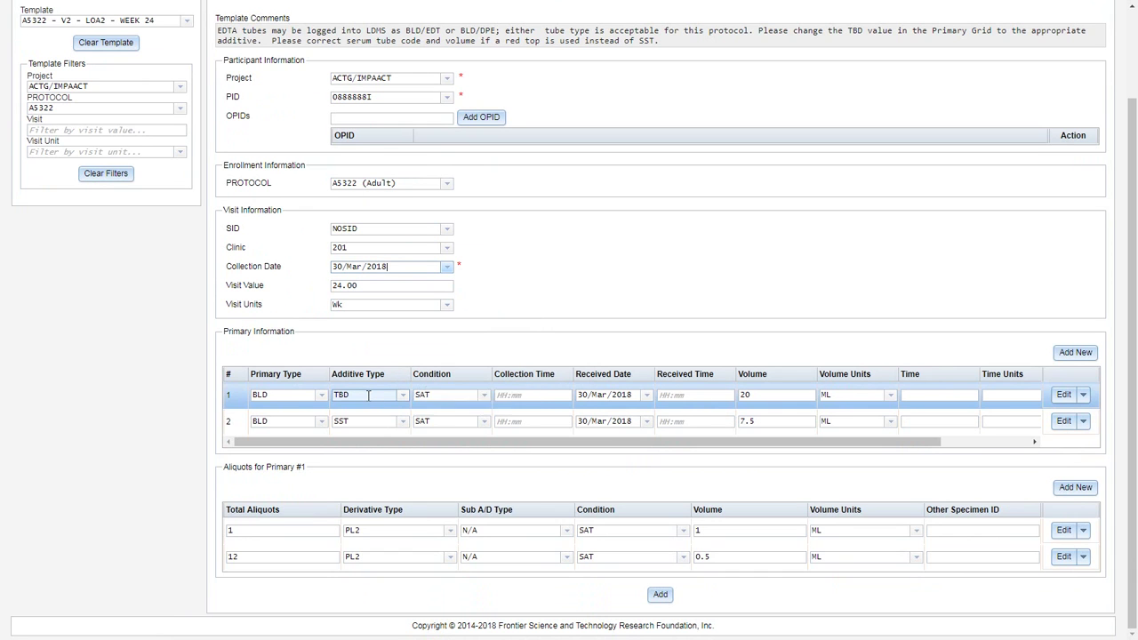
left_click(368, 394)
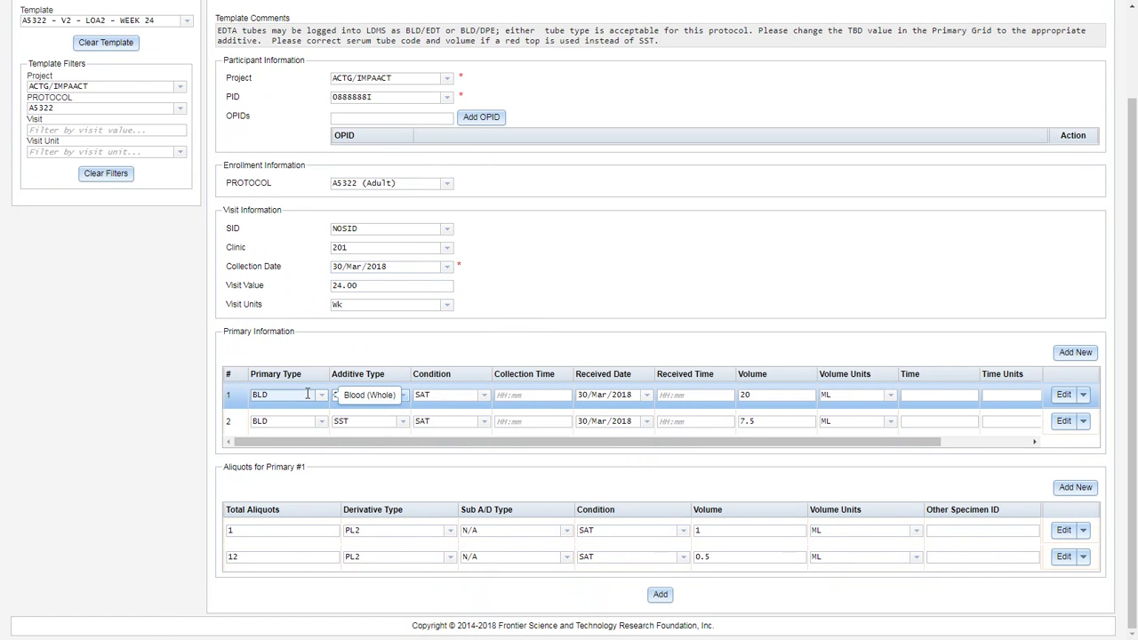
left_click(389, 396)
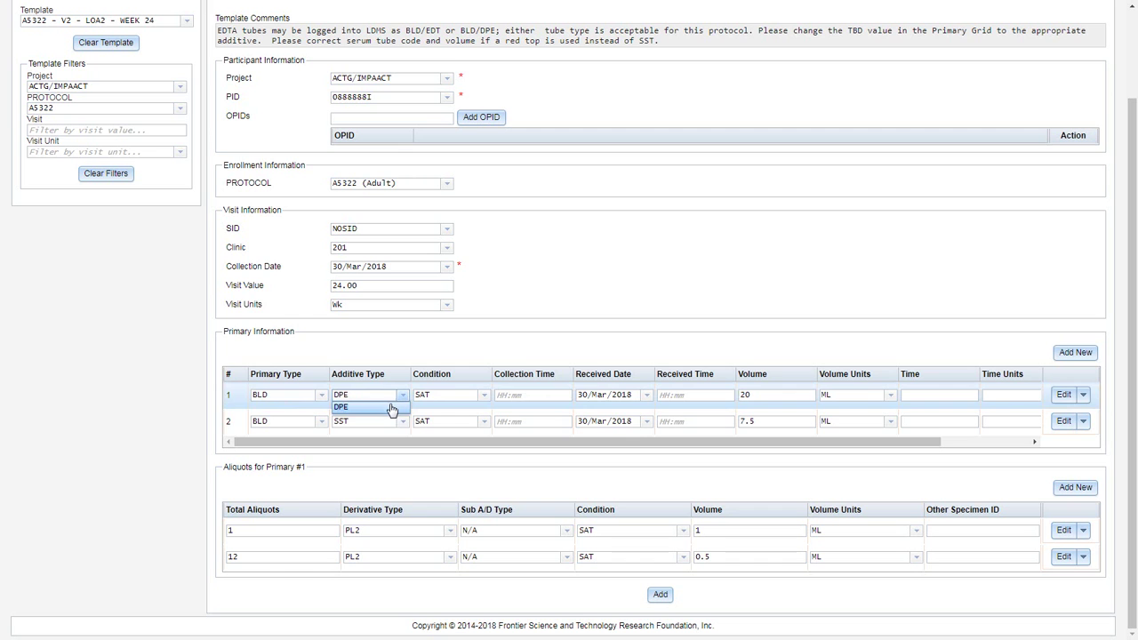
left_click(391, 408)
key("Tab")
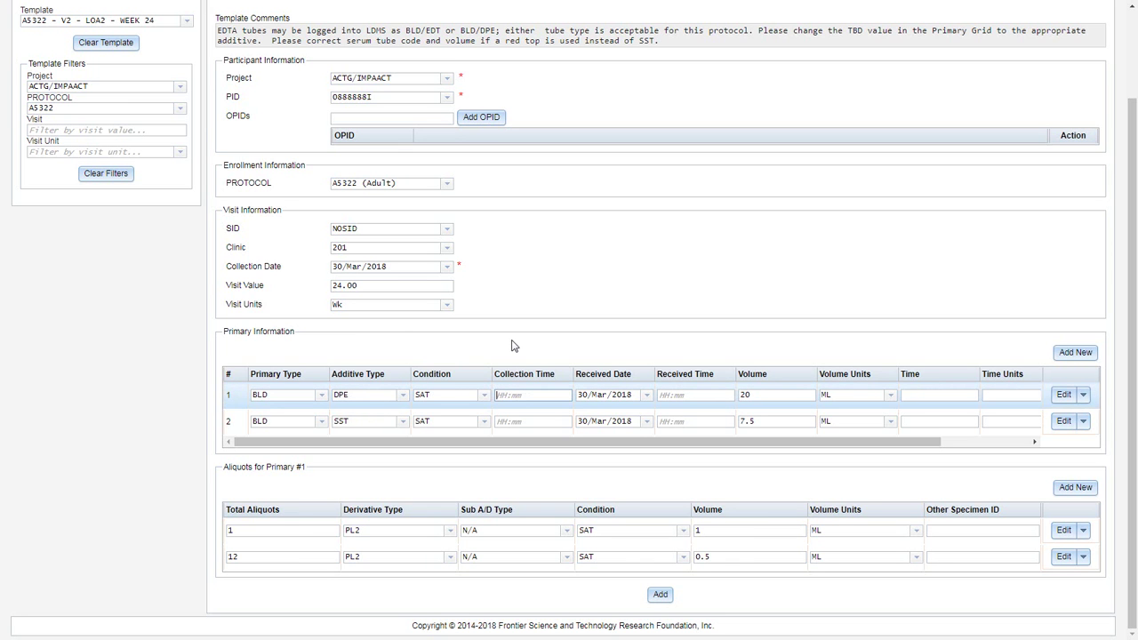
Set the collection time of both primaries to 08:00.
type("08:00")
left_click(513, 422)
type("08:")
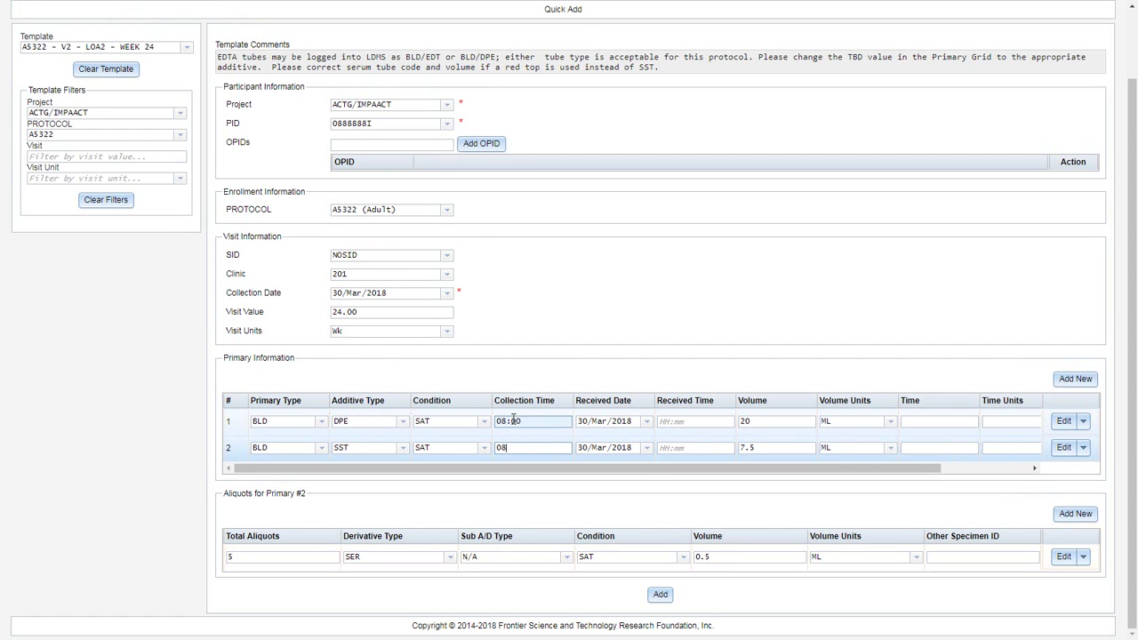
type("00")
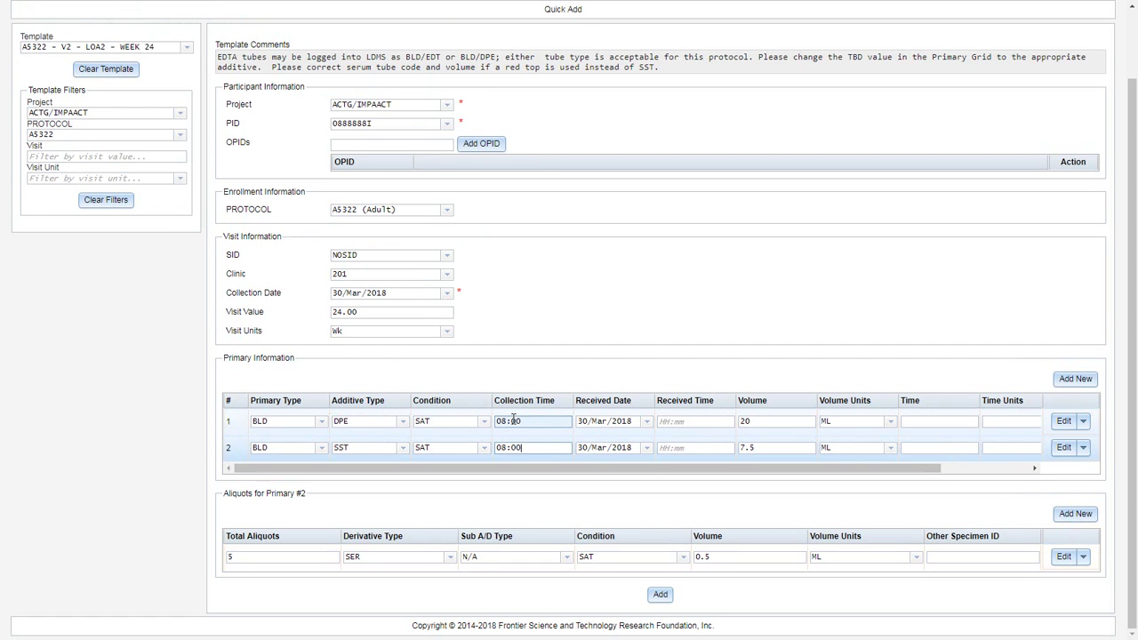
Set the received time of both primaries to 08:20.
left_click(672, 421)
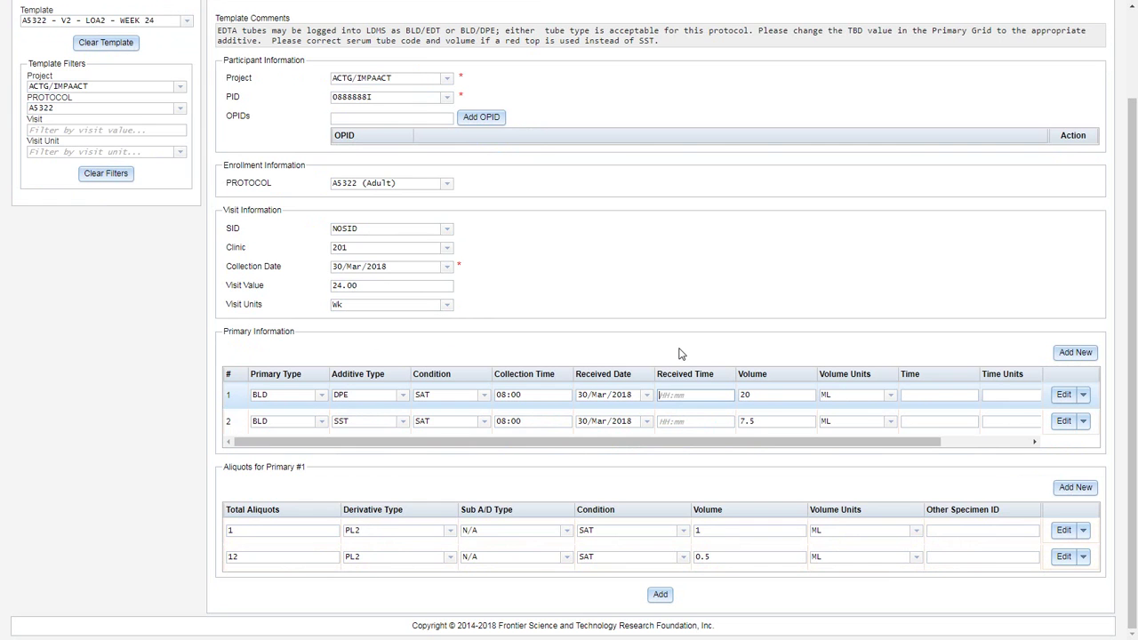
type("08:20")
left_click(673, 420)
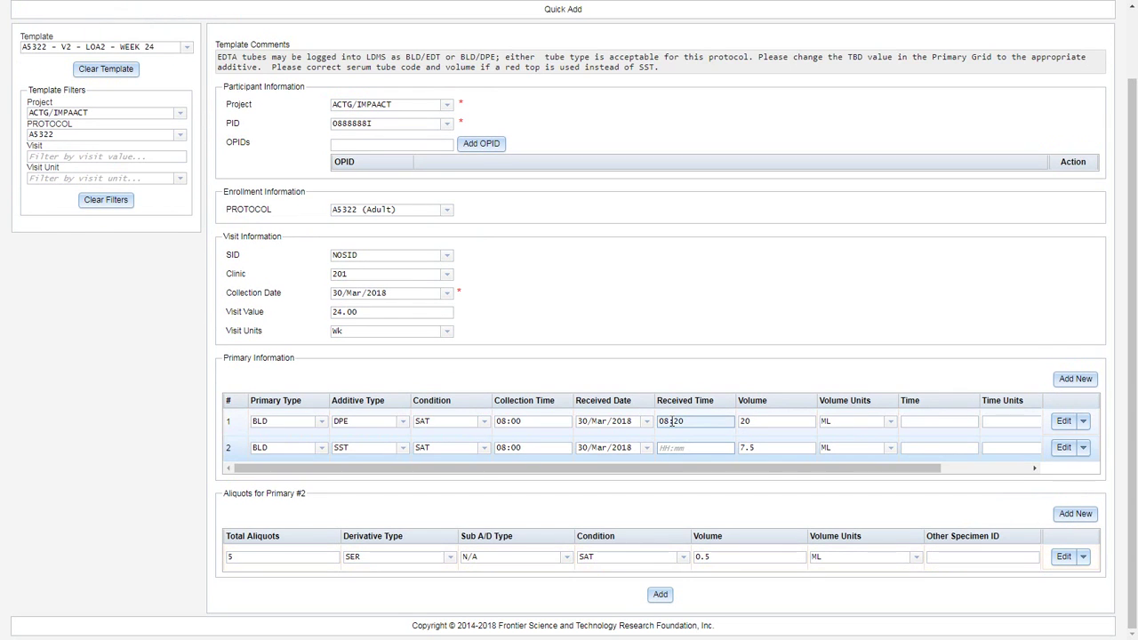
type("08:20")
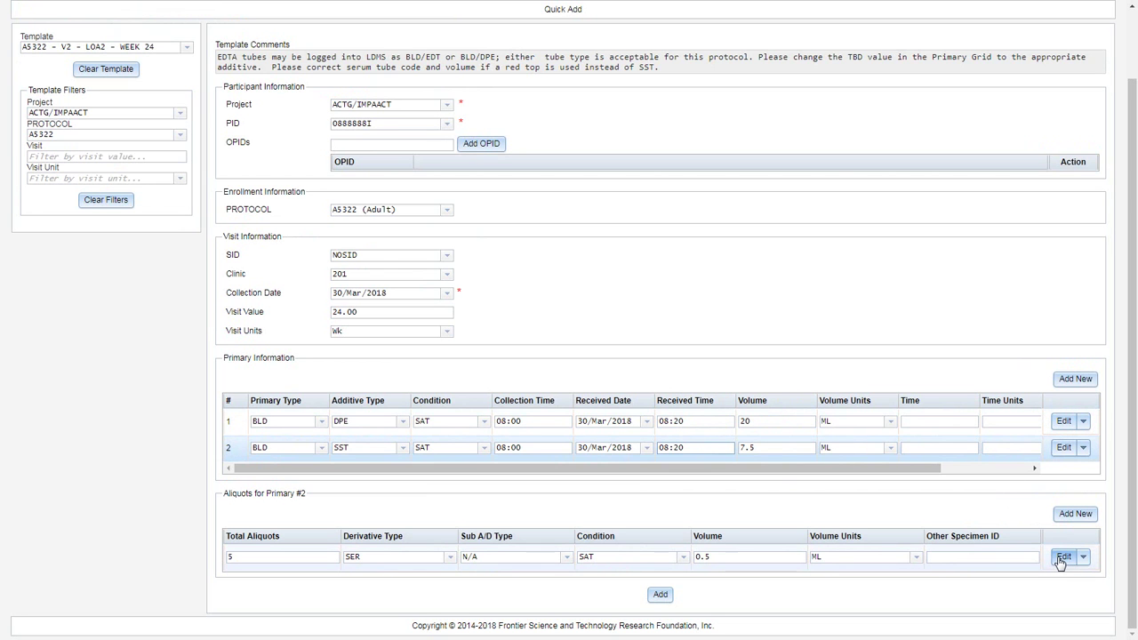
Review the additional fields in the detailed edit form of primary 1, down to the comments, and cancel the form.
left_click(1063, 420)
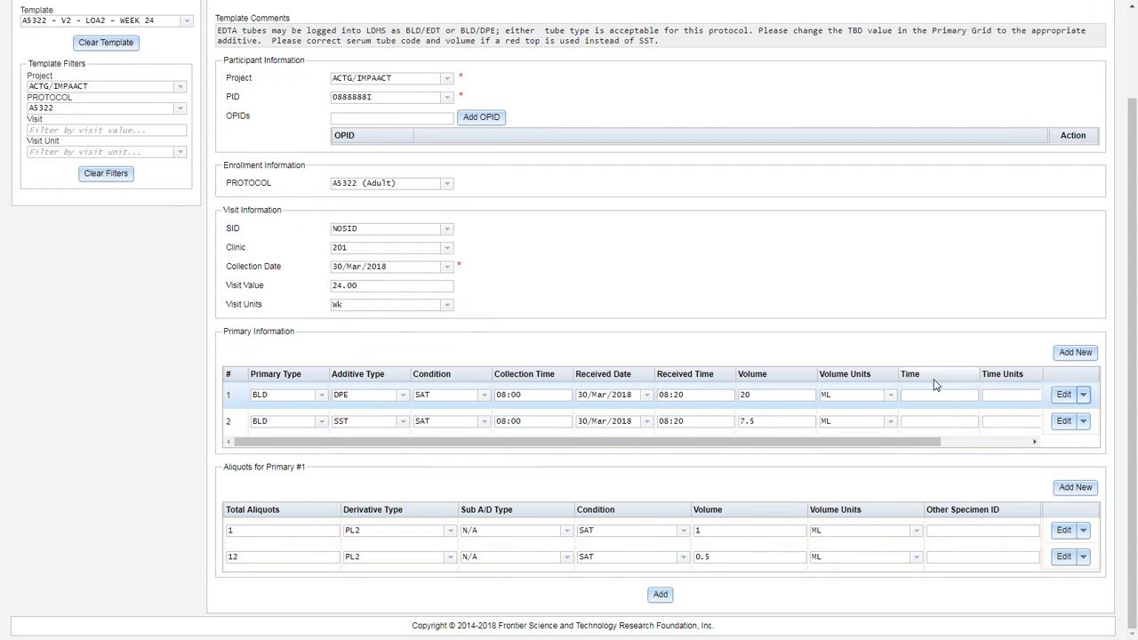
left_click(1064, 397)
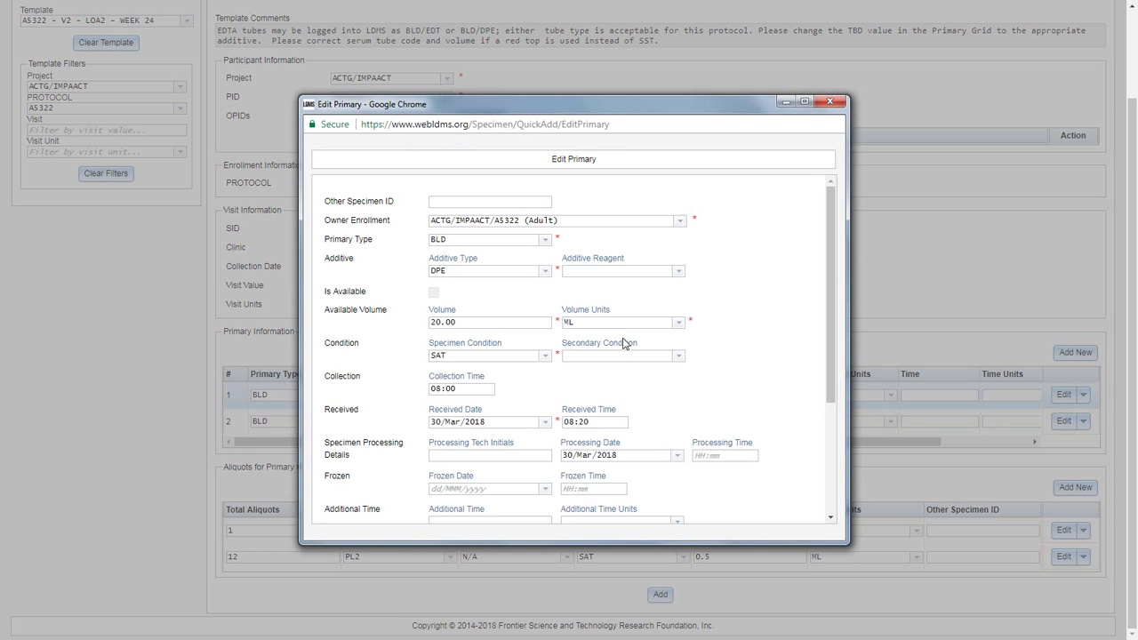
scroll(683, 361, "down", 3)
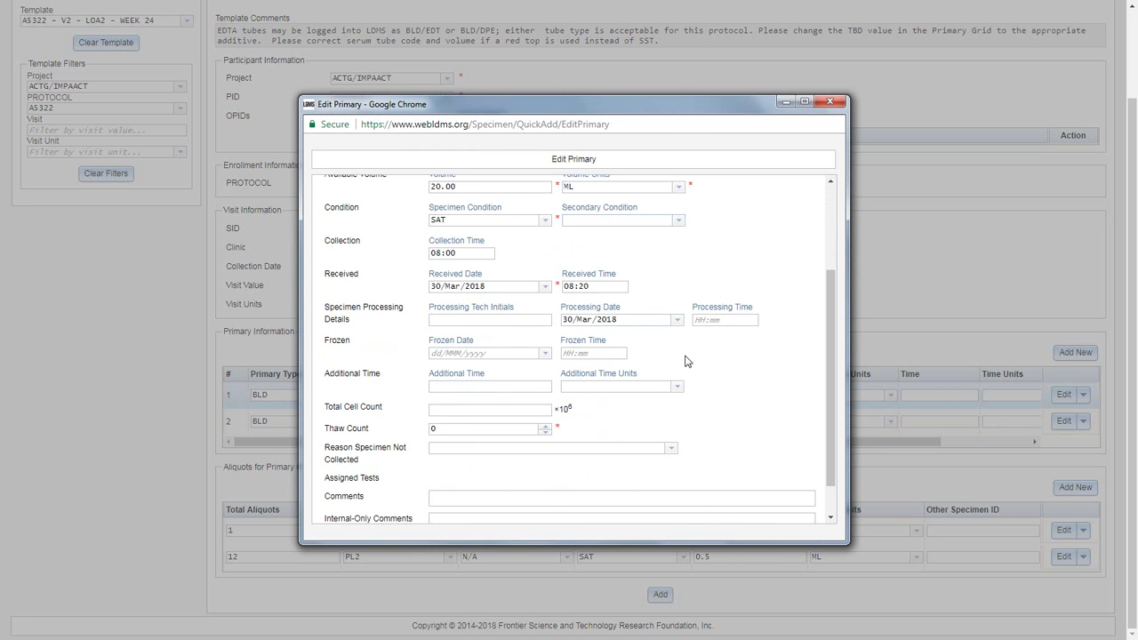
scroll(684, 361, "down", 2)
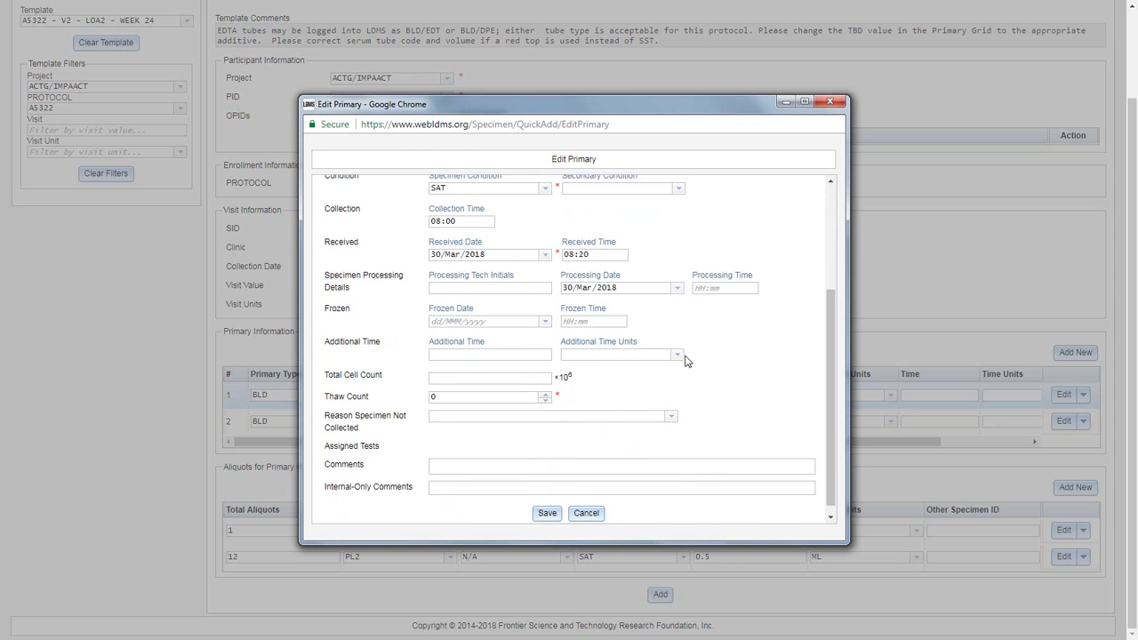
left_click(587, 504)
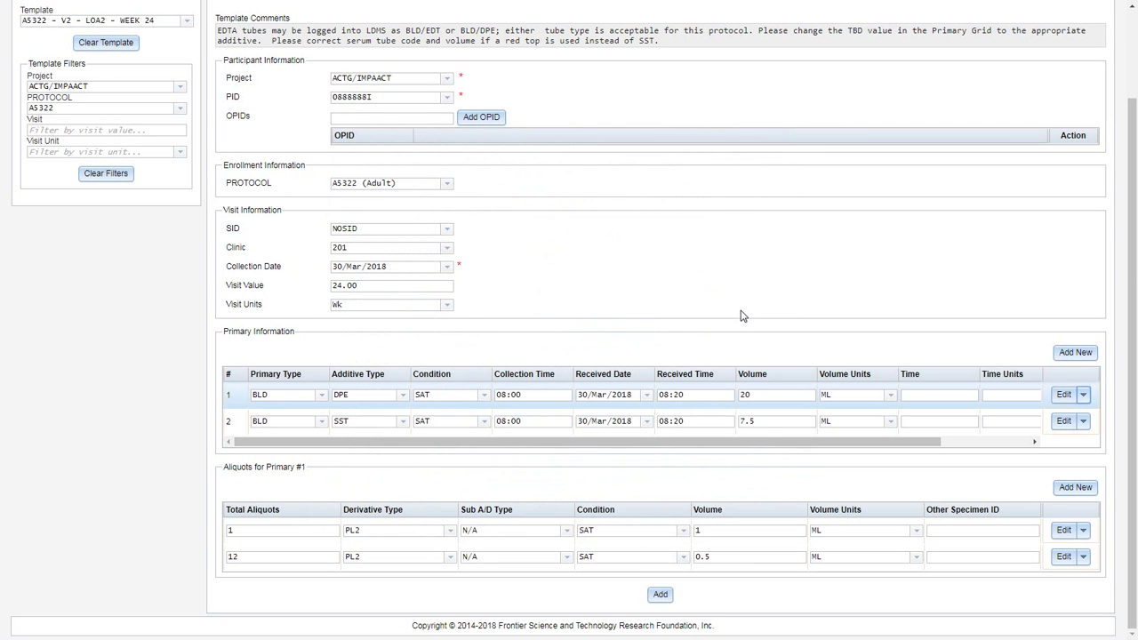
Submit the completed Quick Add entry to log both primaries and their aliquots.
left_click(661, 596)
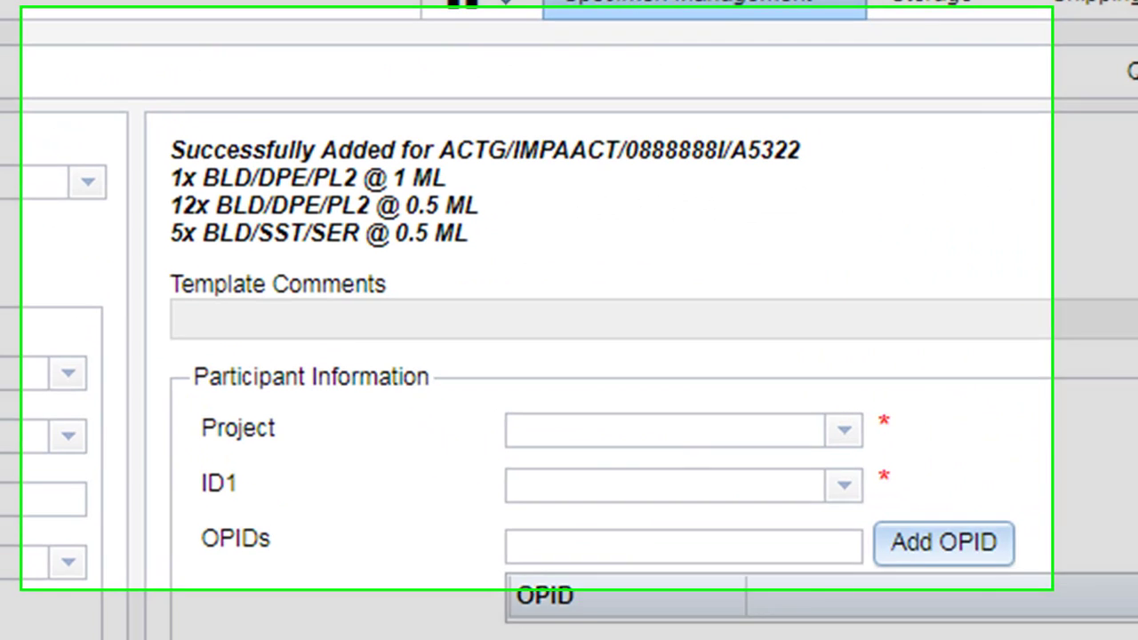